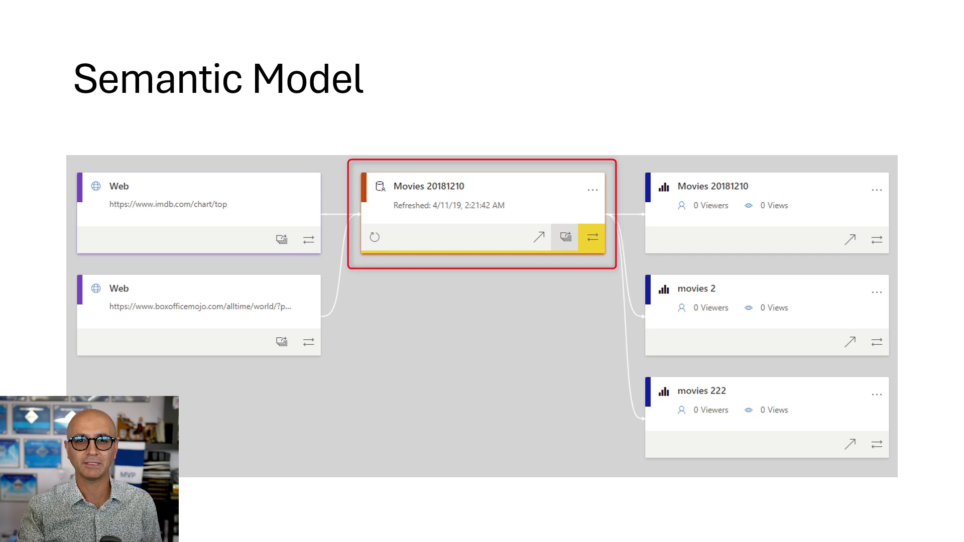
# - Advance the slide show from the Semantic Model slide to the Schedule Refresh slide
pyautogui.press('Right')
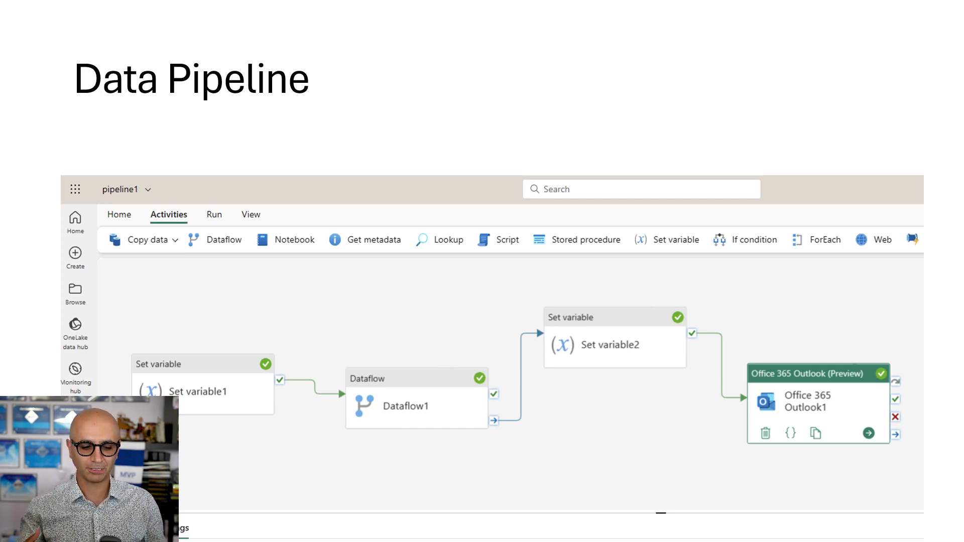
# - End the slide show and bring the Chrome window with the Fabric home page forward
pyautogui.press('Escape')
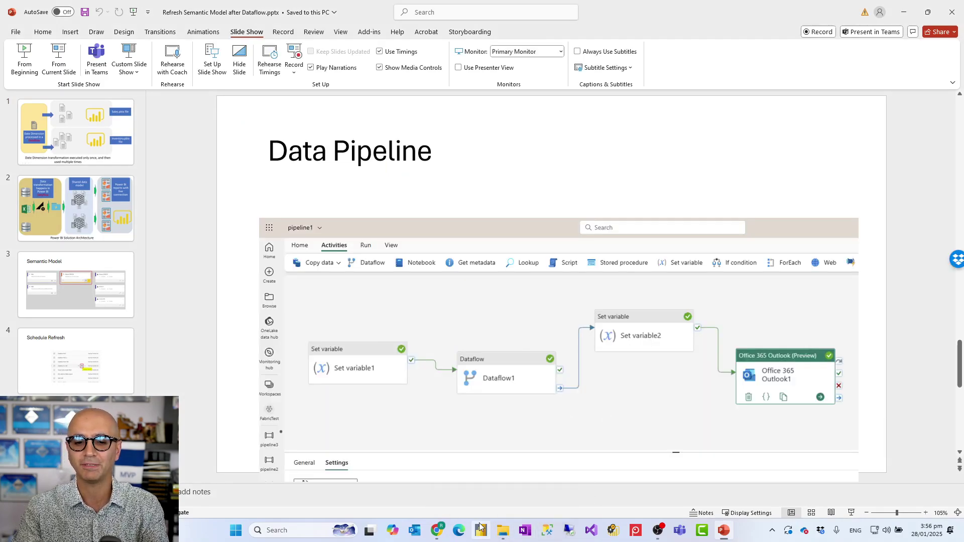
pyautogui.moveTo(437, 530)
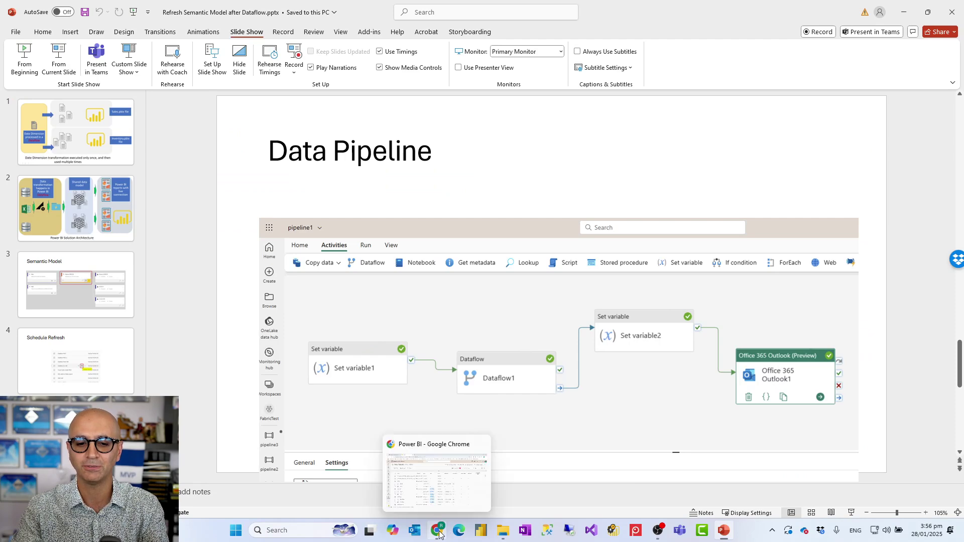
pyautogui.click(435, 500)
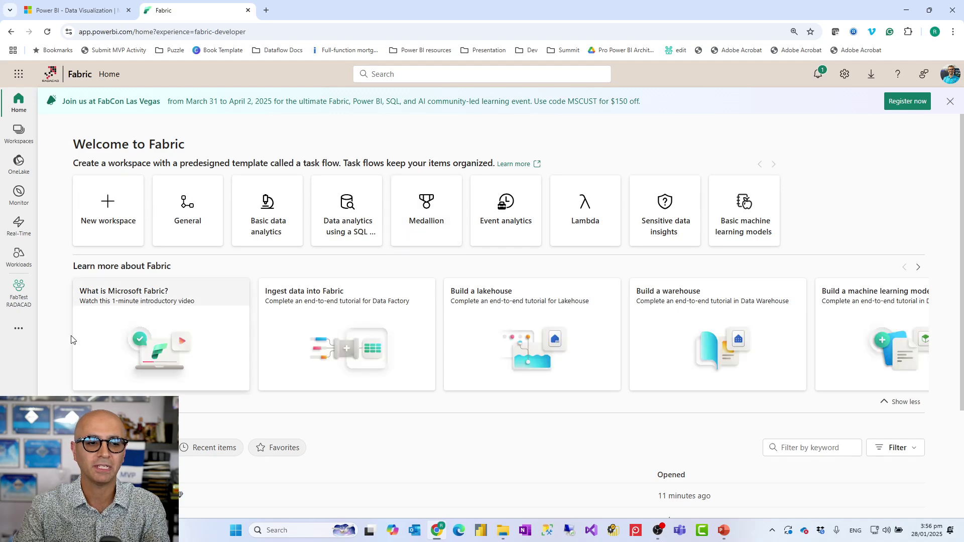
# - In FabTest RADACAD, create a new data pipeline named 'pipeline sm refresh after df'
pyautogui.click(20, 293)
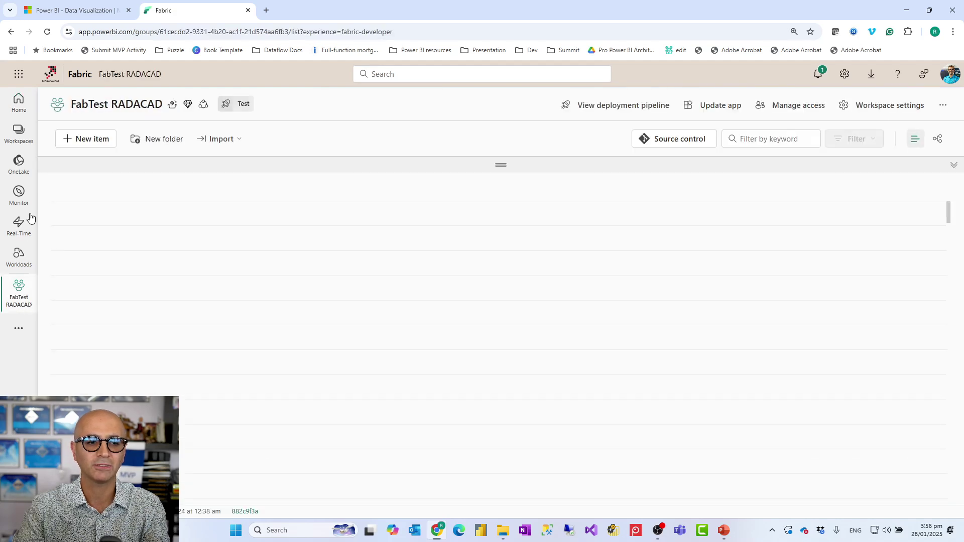
pyautogui.click(85, 140)
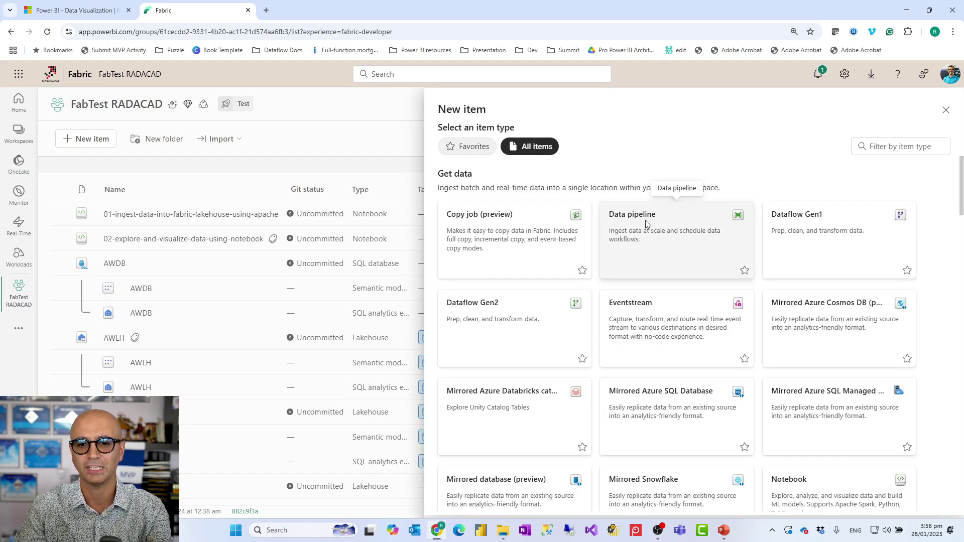
pyautogui.click(655, 256)
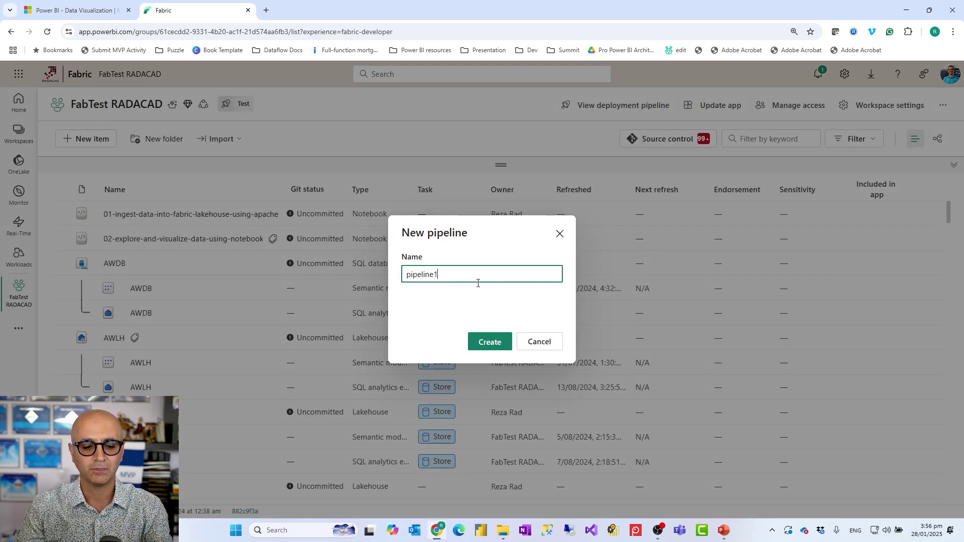
pyautogui.press('BackSpace')
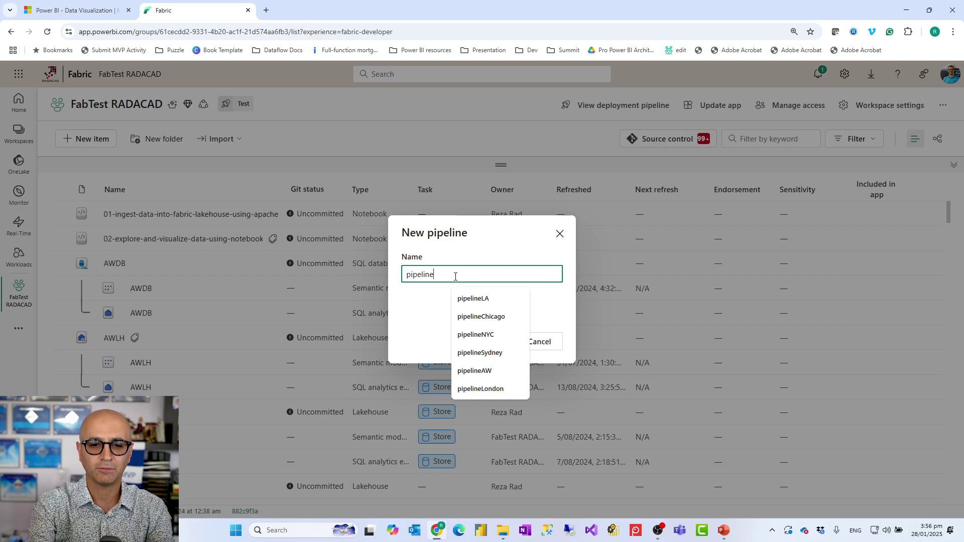
pyautogui.write('df')
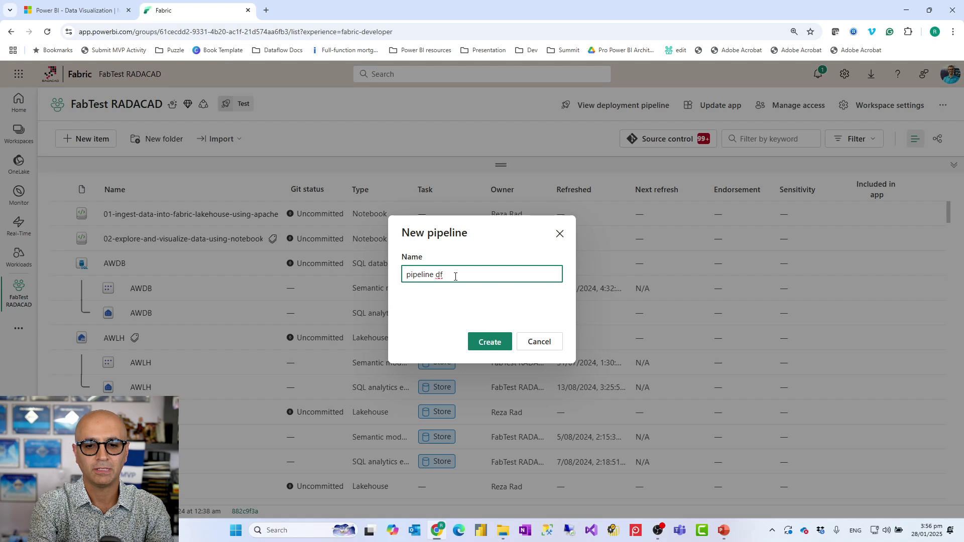
pyautogui.write(' refres')
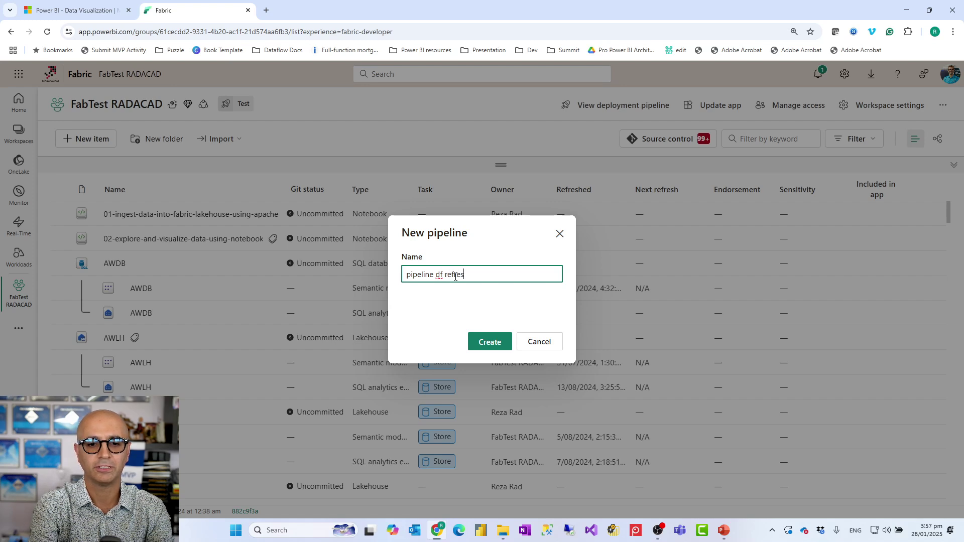
pyautogui.write('h after')
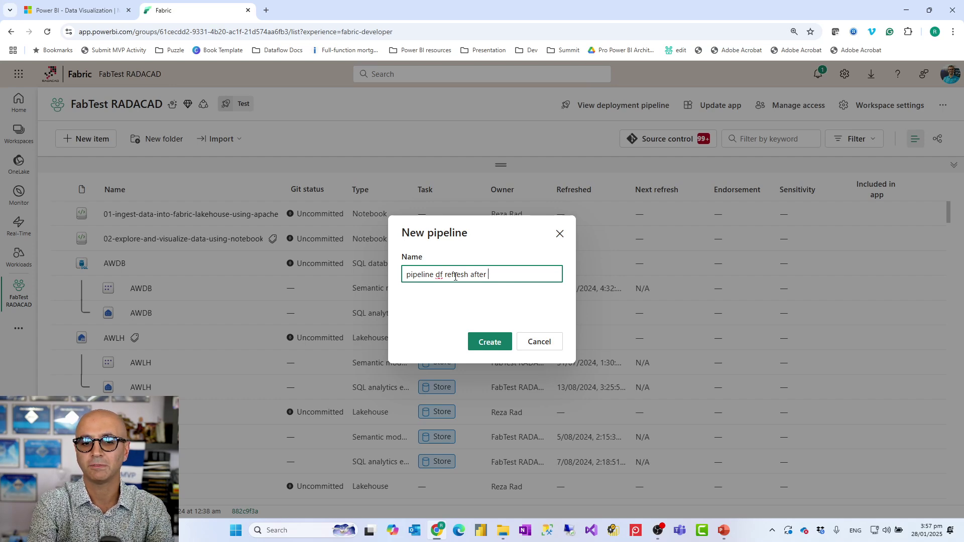
pyautogui.doubleClick(437, 275)
pyautogui.write('on')
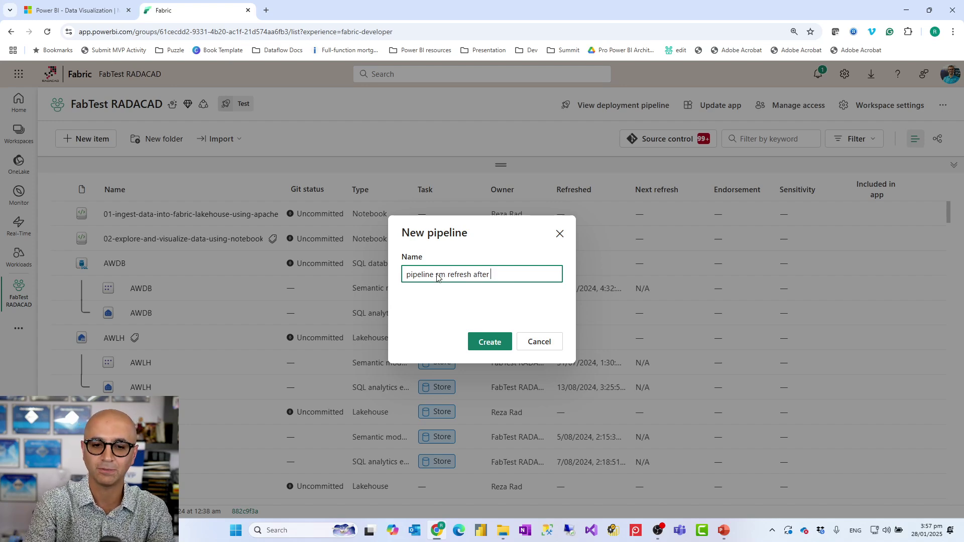
pyautogui.click(476, 341)
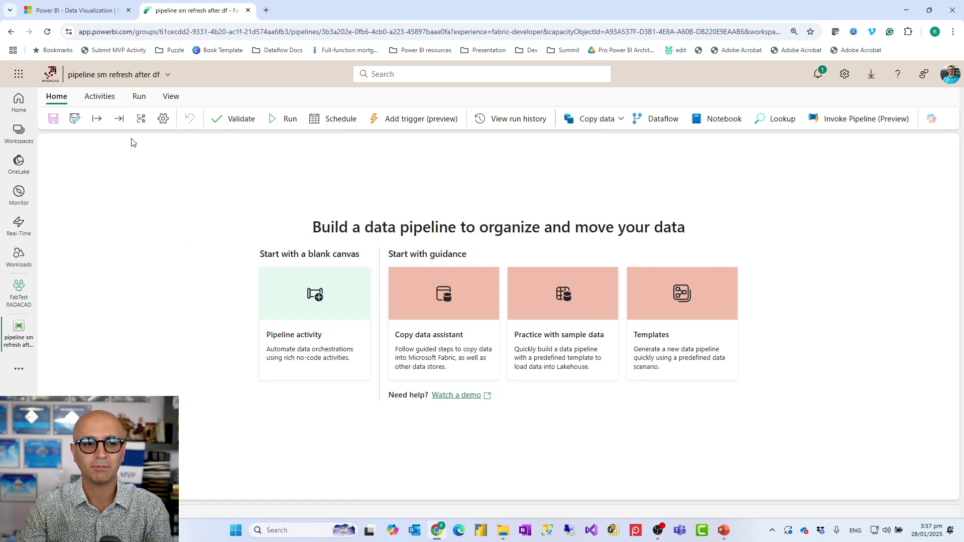
# - Add a Dataflow activity, Dataflow1, to the empty pipeline canvas from Activities
pyautogui.click(99, 96)
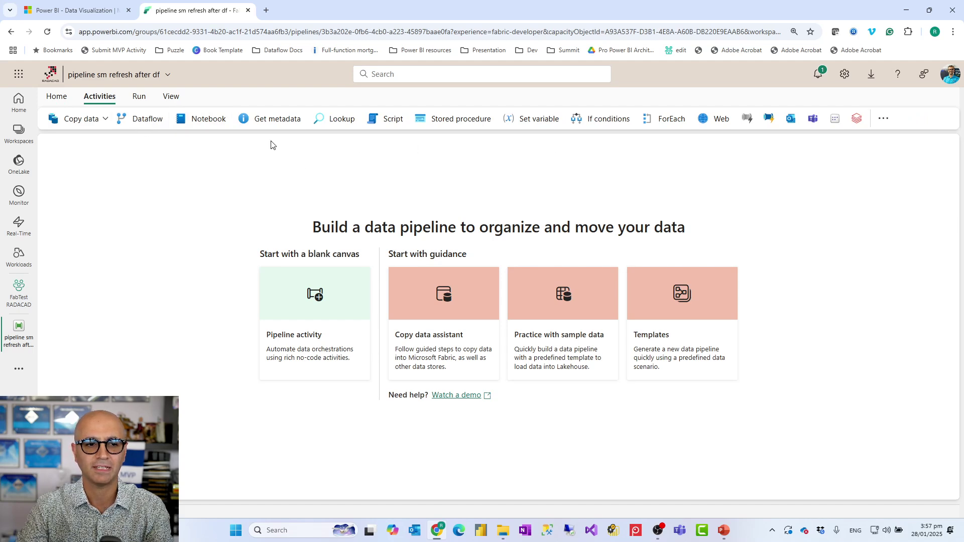
pyautogui.click(142, 121)
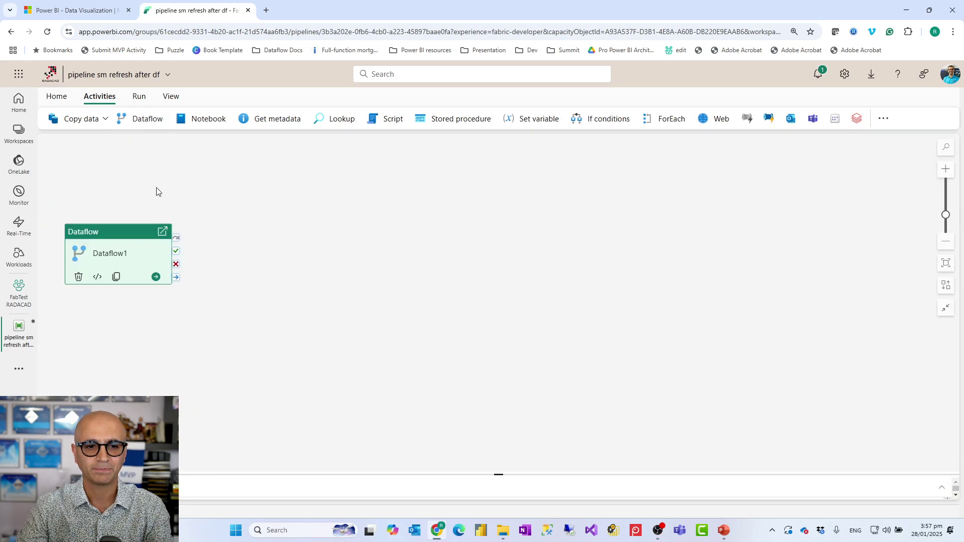
# - Set Dataflow1 to run Dataflow Date from the FabTest RADACAD workspace
pyautogui.moveTo(131, 234); pyautogui.dragTo(255, 199)
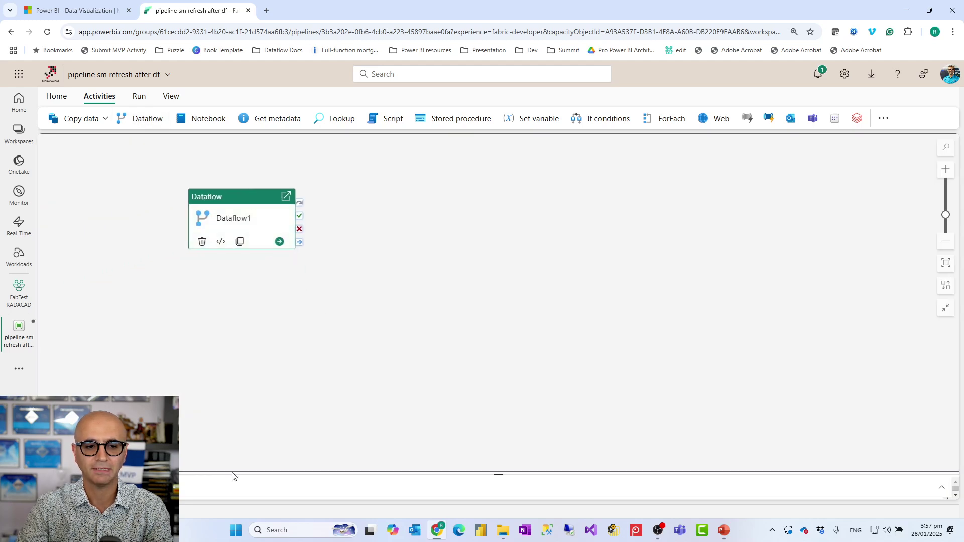
pyautogui.moveTo(499, 475); pyautogui.dragTo(499, 326)
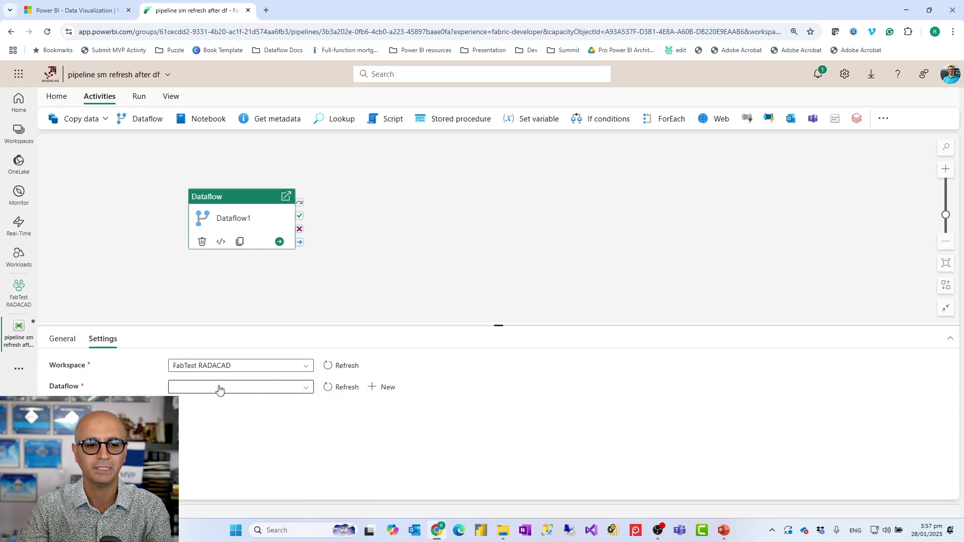
pyautogui.click(306, 388)
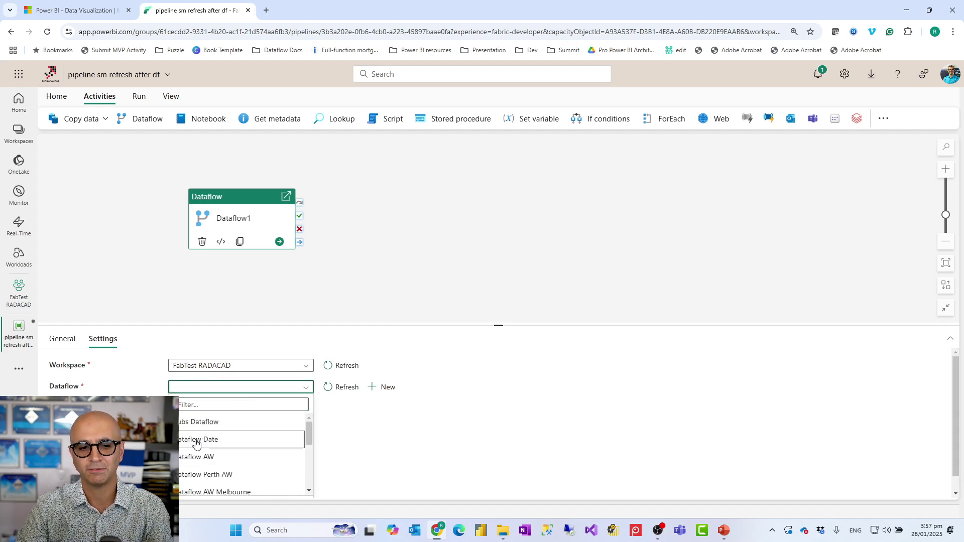
pyautogui.click(200, 439)
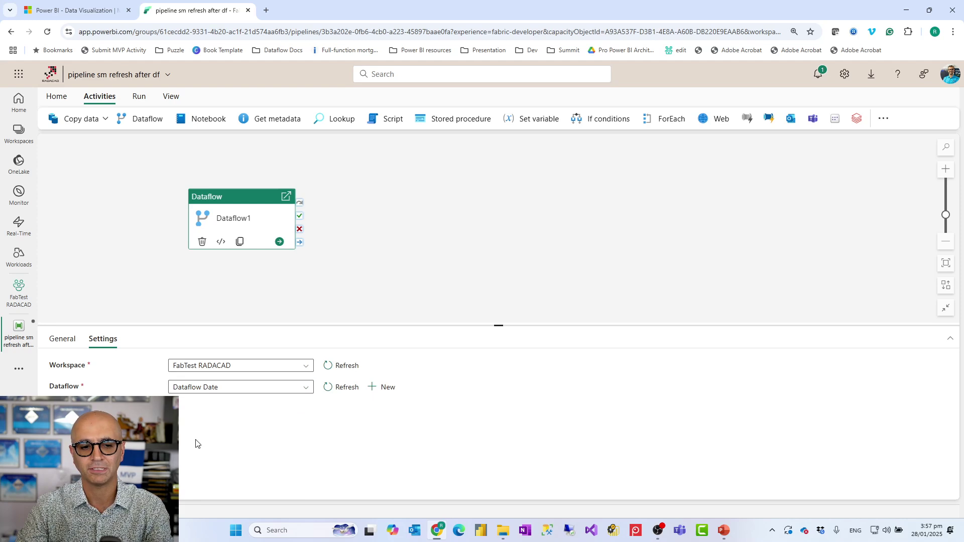
pyautogui.click(306, 387)
pyautogui.scroll(-3, 259, 448)
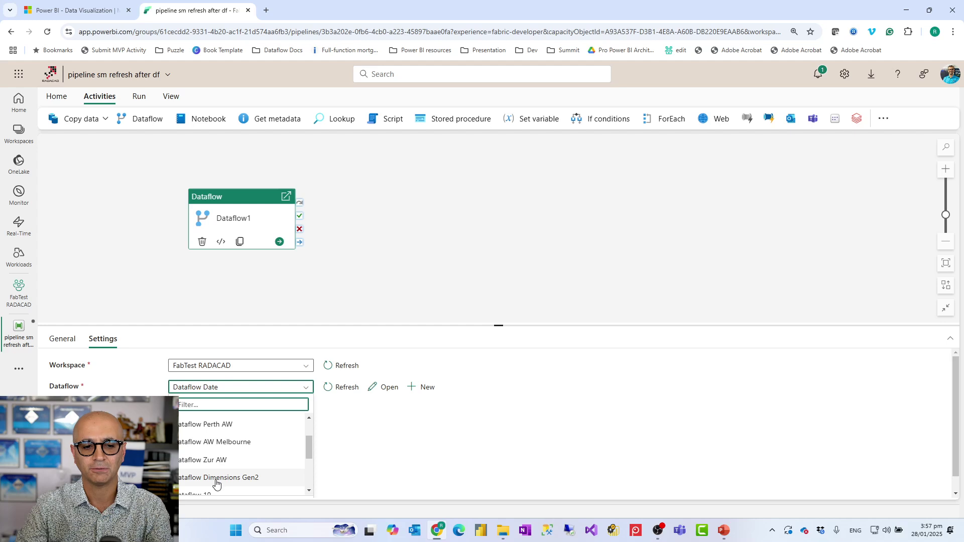
pyautogui.click(315, 295)
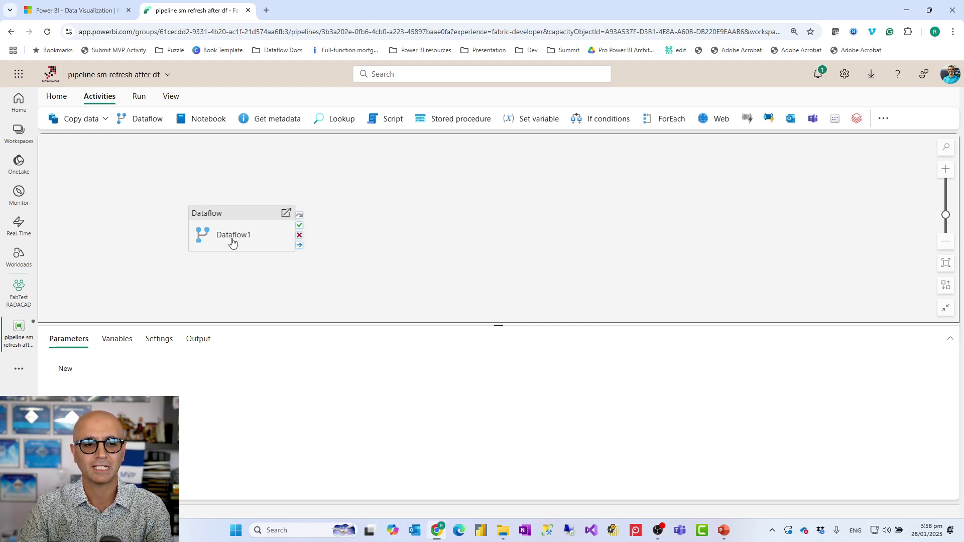
pyautogui.click(260, 216)
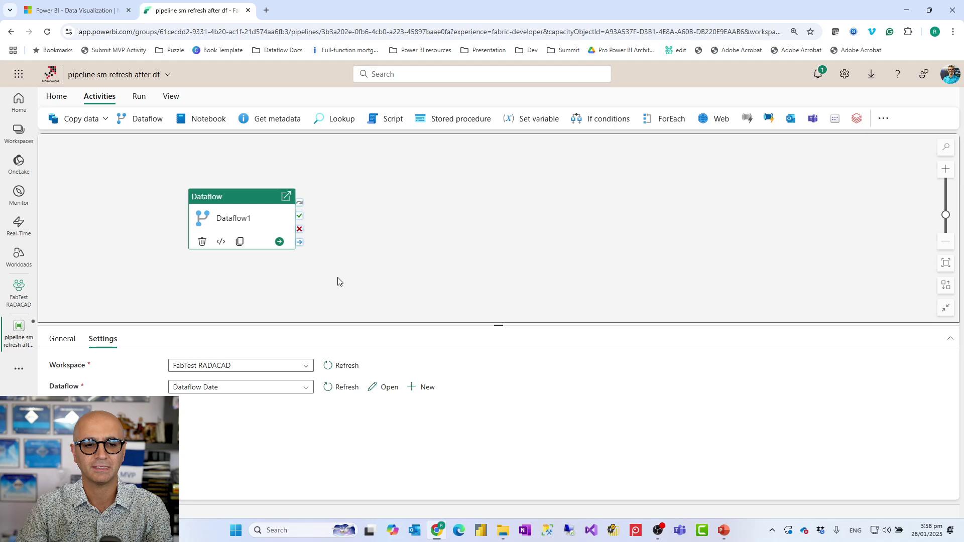
pyautogui.click(366, 246)
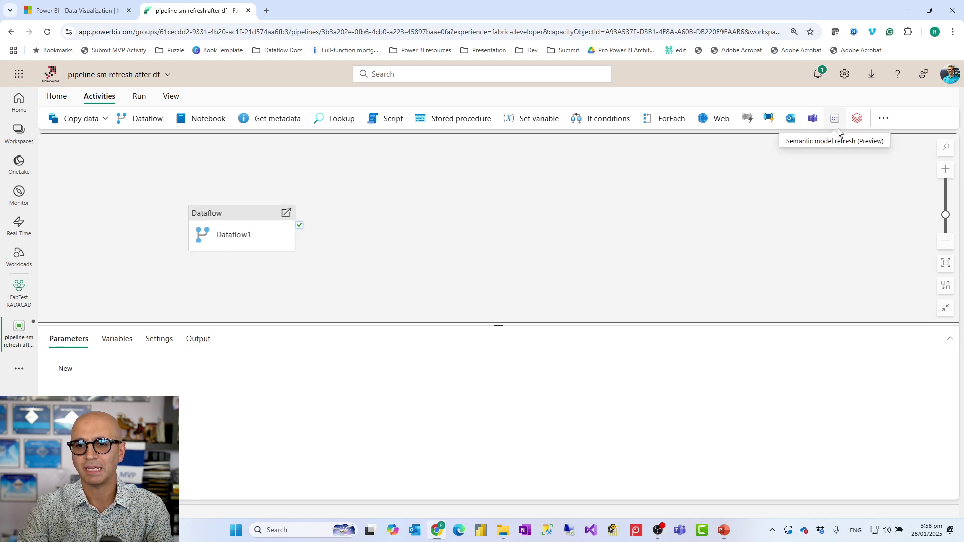
# - Add a Semantic model refresh activity and place it right of Dataflow1
pyautogui.click(884, 119)
pyautogui.scroll(-6, 861, 312)
pyautogui.scroll(6, 861, 323)
pyautogui.click(755, 184)
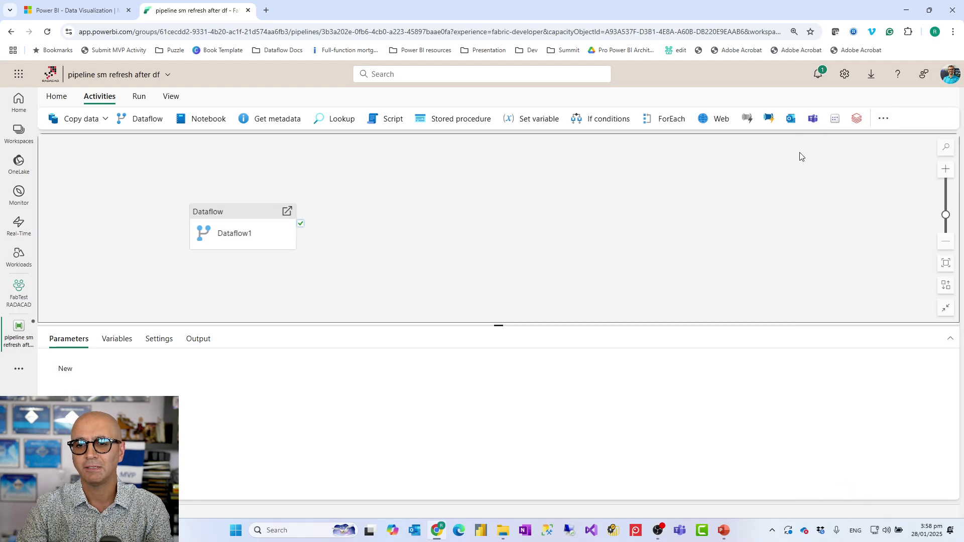
pyautogui.click(835, 120)
pyautogui.moveTo(384, 195); pyautogui.dragTo(444, 206)
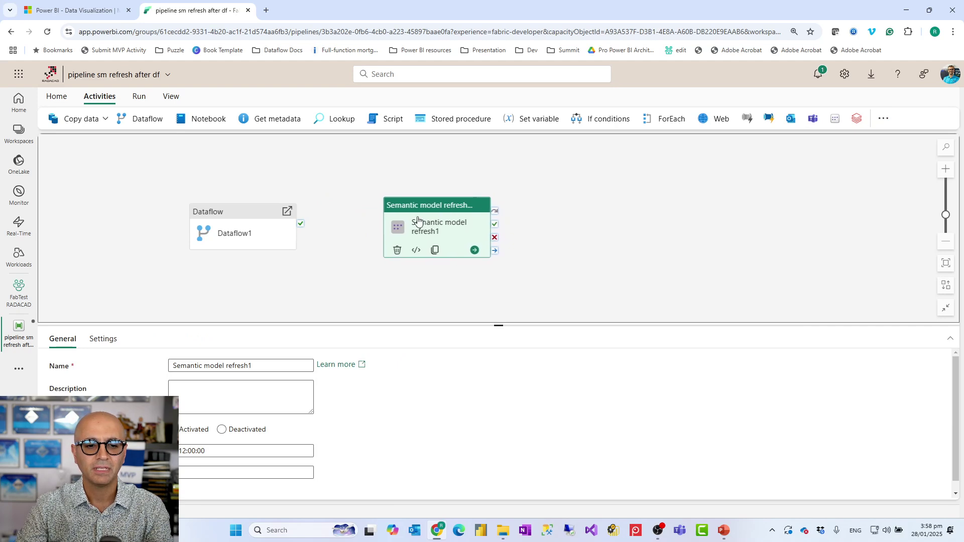
# - Configure the refresh: Power BI datasets connection, Company workspace, semantic model Course Analysis v3
pyautogui.click(104, 341)
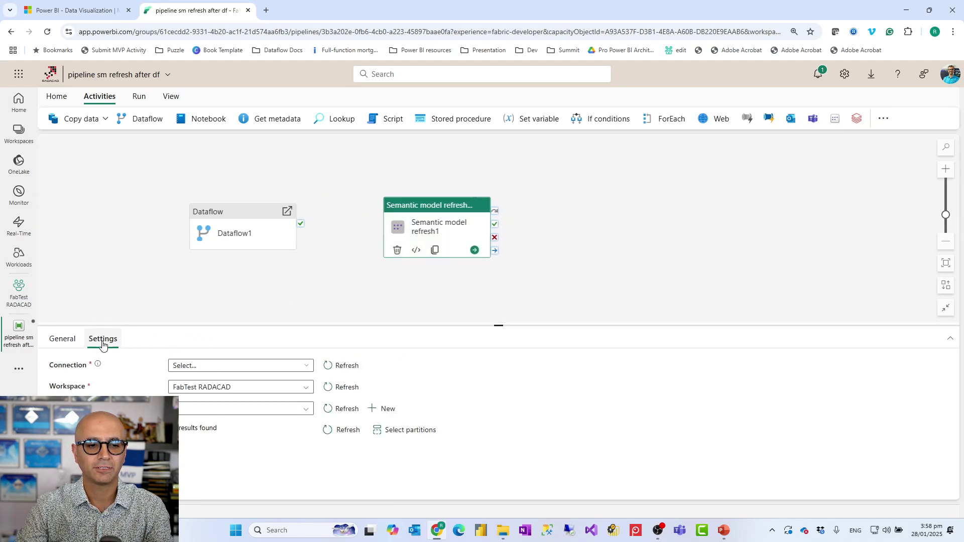
pyautogui.click(309, 367)
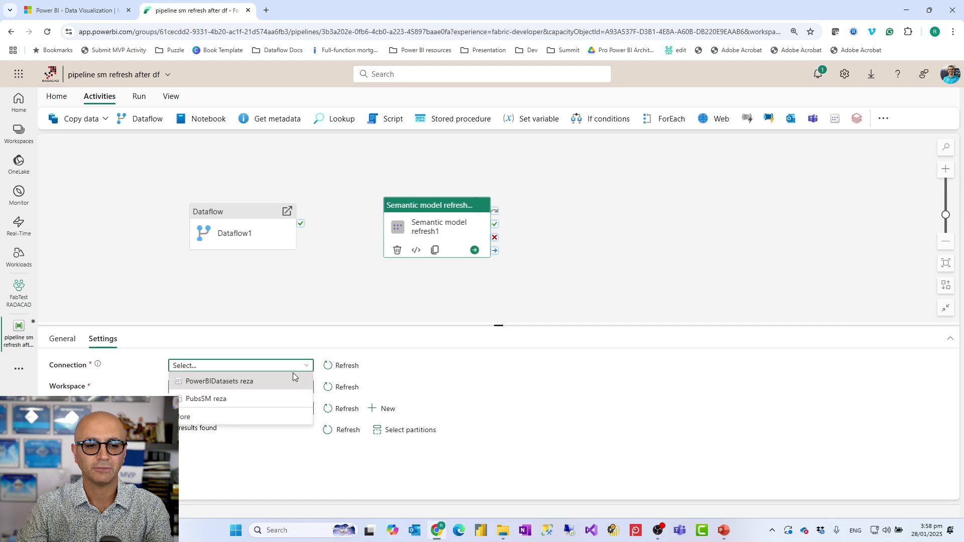
pyautogui.click(223, 386)
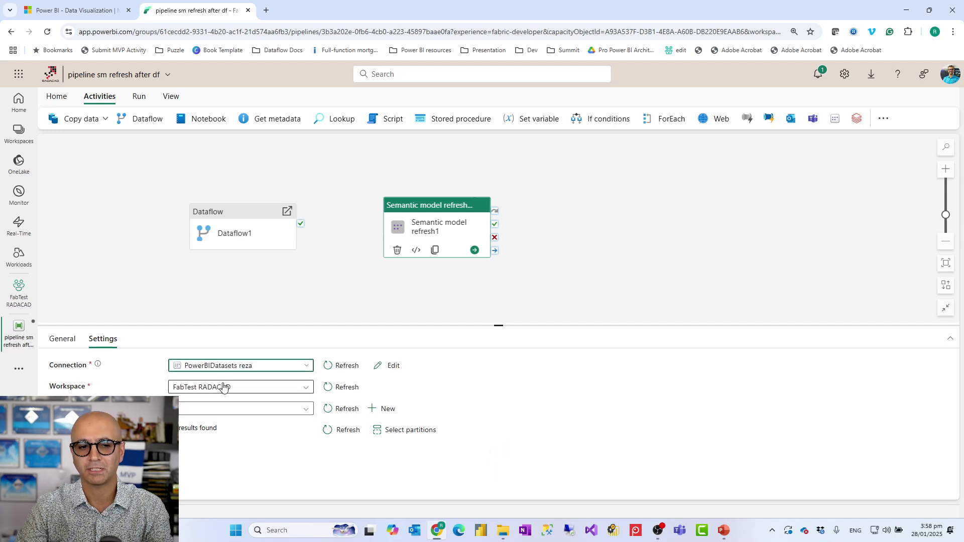
pyautogui.click(304, 390)
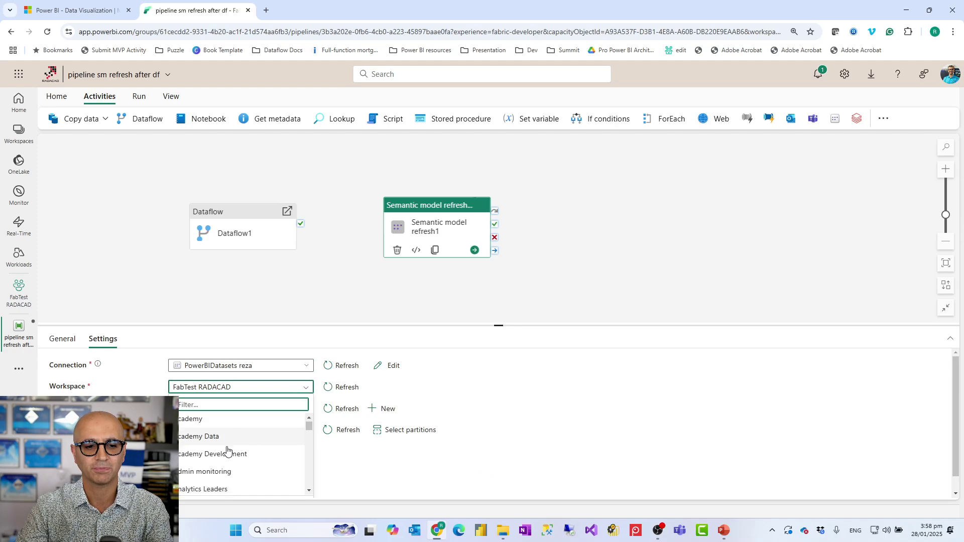
pyautogui.scroll(-1, 207, 480)
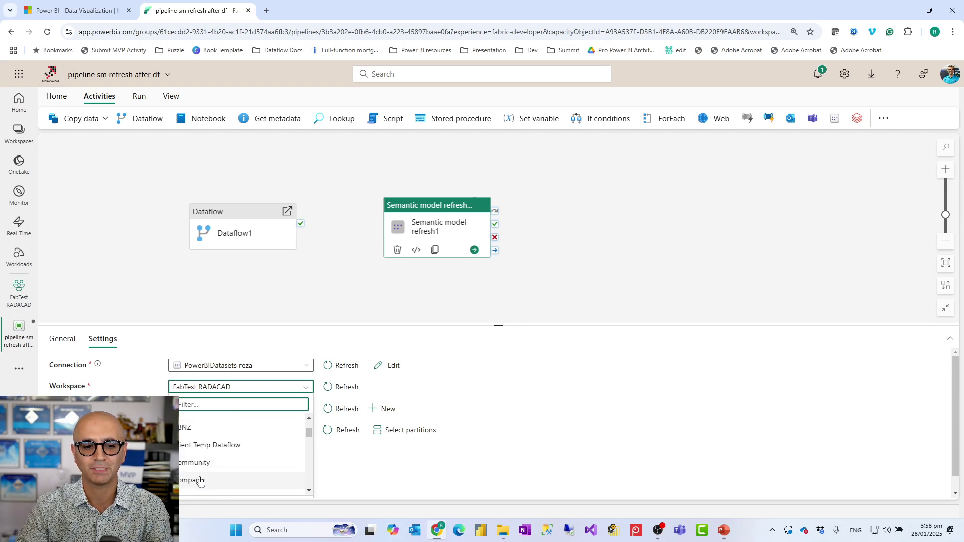
pyautogui.click(200, 478)
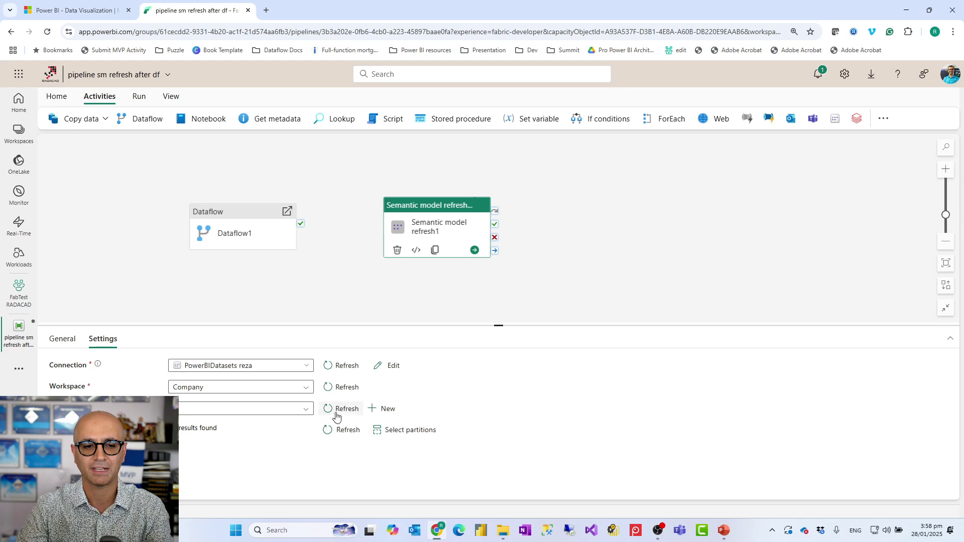
pyautogui.click(306, 409)
pyautogui.scroll(-3, 254, 456)
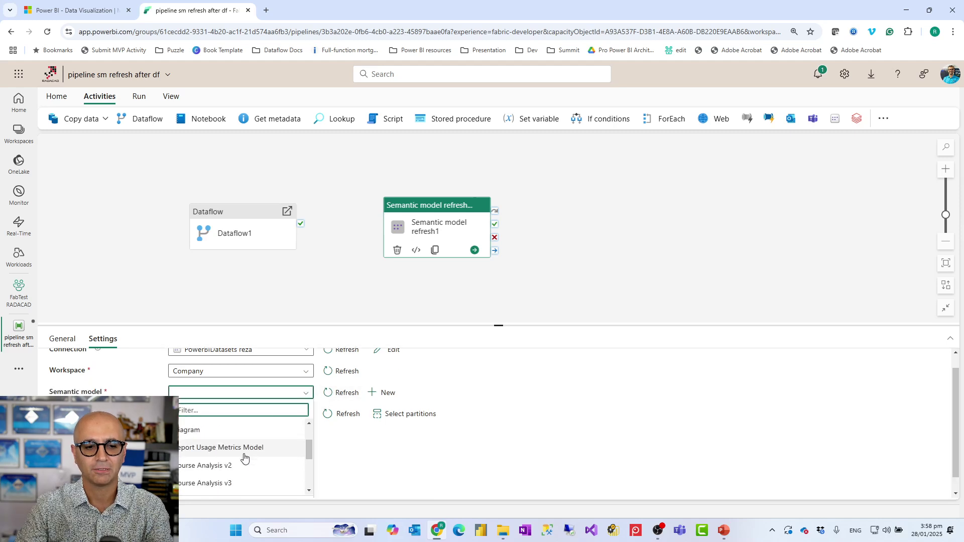
pyautogui.click(218, 486)
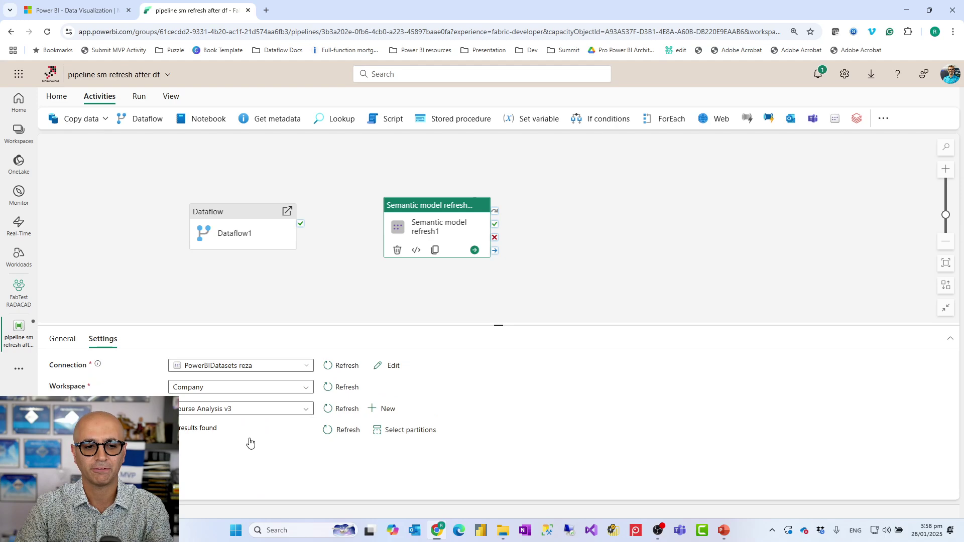
pyautogui.click(321, 296)
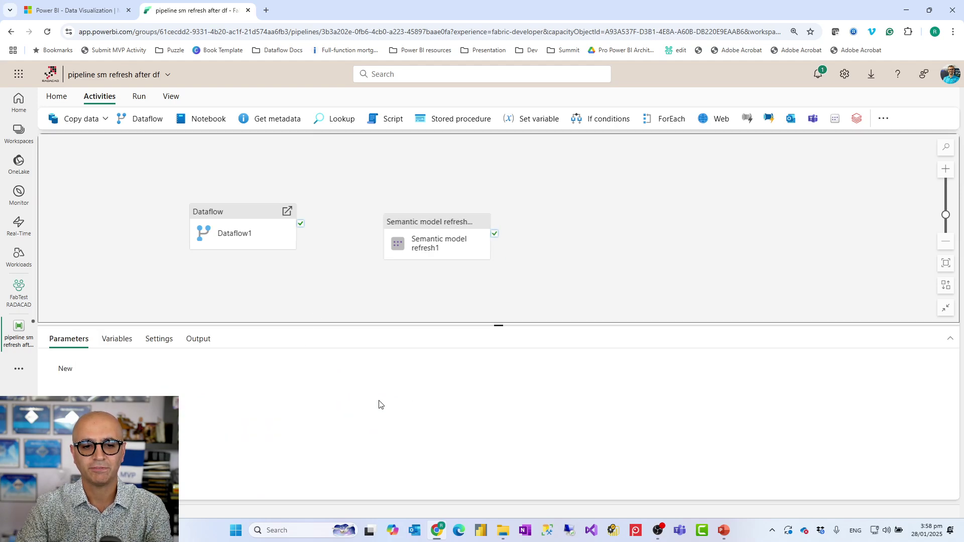
pyautogui.click(439, 228)
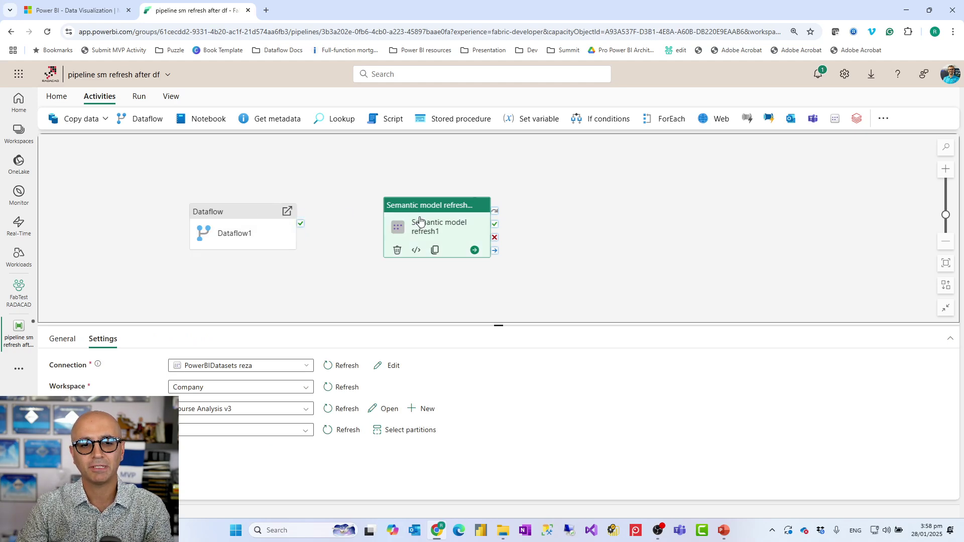
pyautogui.click(248, 213)
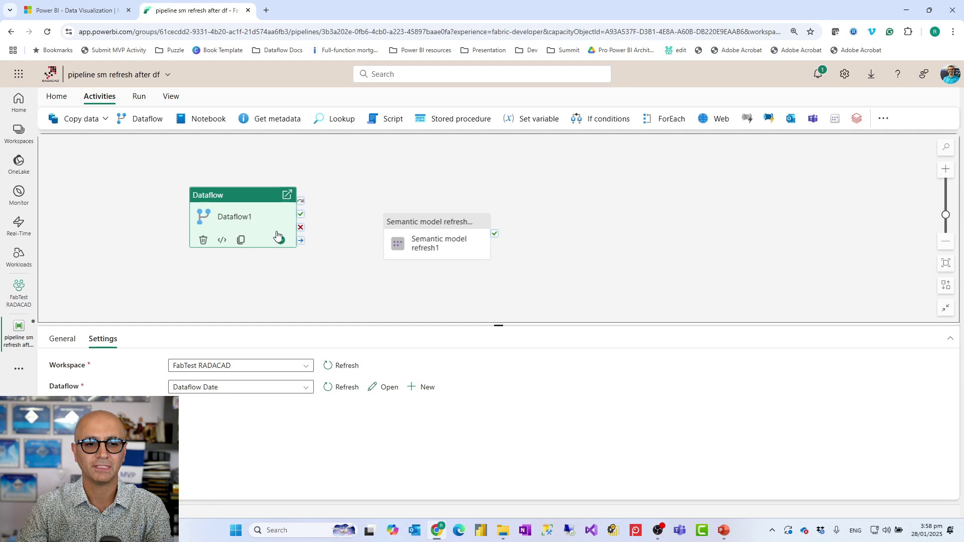
# - Zoom in and link Dataflow1's On success output to Semantic model refresh1
pyautogui.click(947, 170)
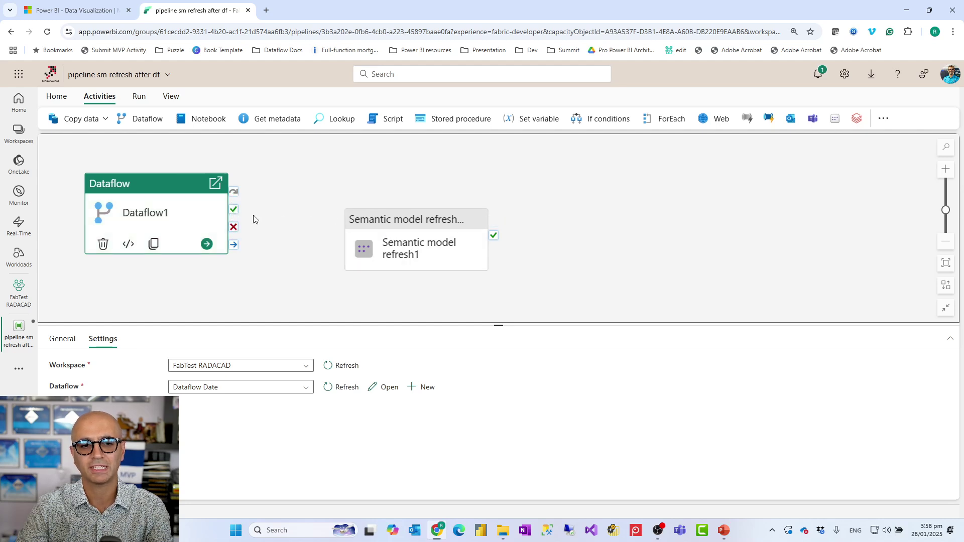
pyautogui.moveTo(232, 214); pyautogui.dragTo(366, 224)
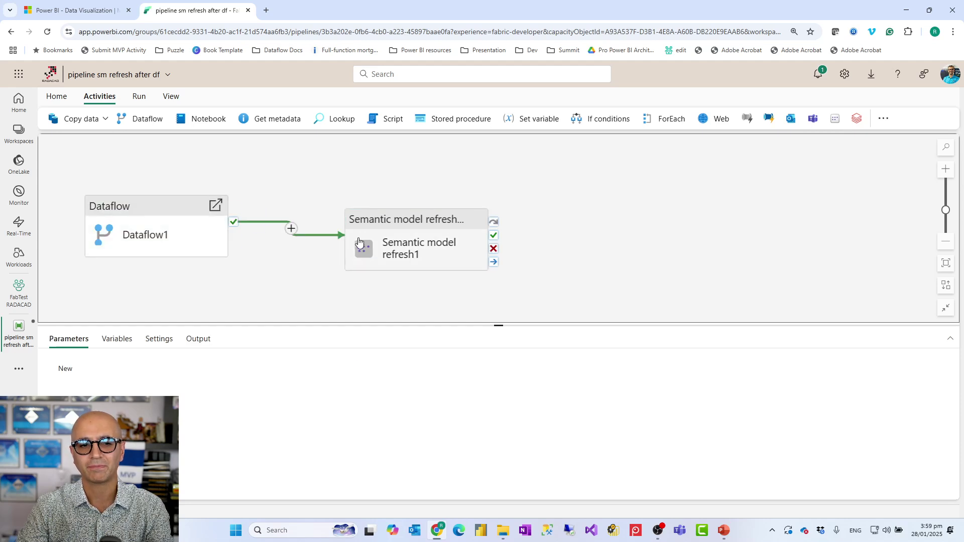
pyautogui.click(57, 97)
# - Save the pipeline, then review the Run tab options and return to Activities
pyautogui.click(52, 121)
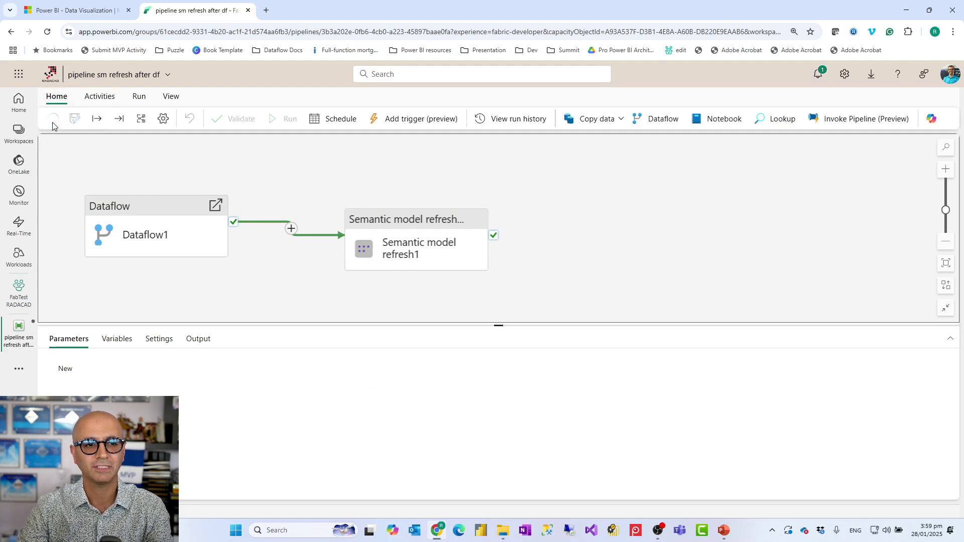
pyautogui.click(140, 97)
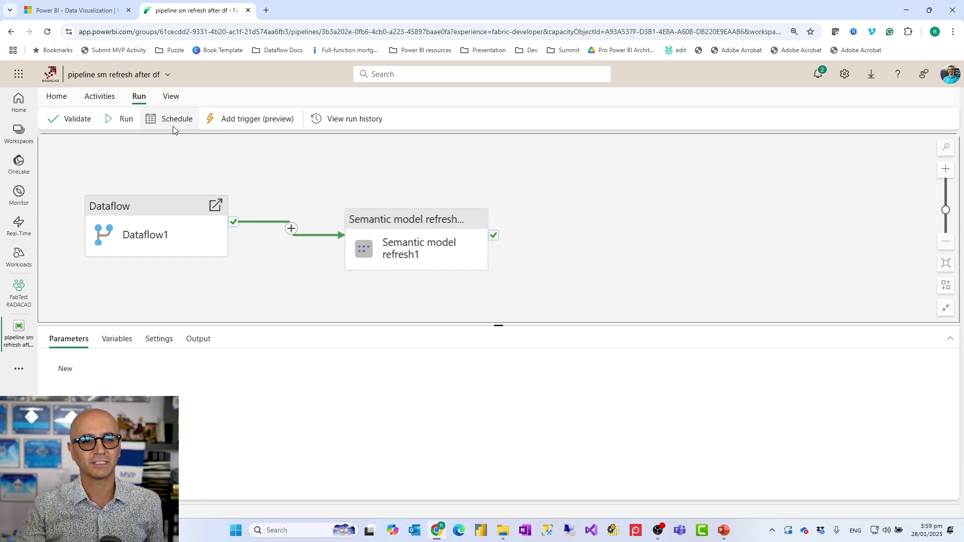
pyautogui.click(99, 102)
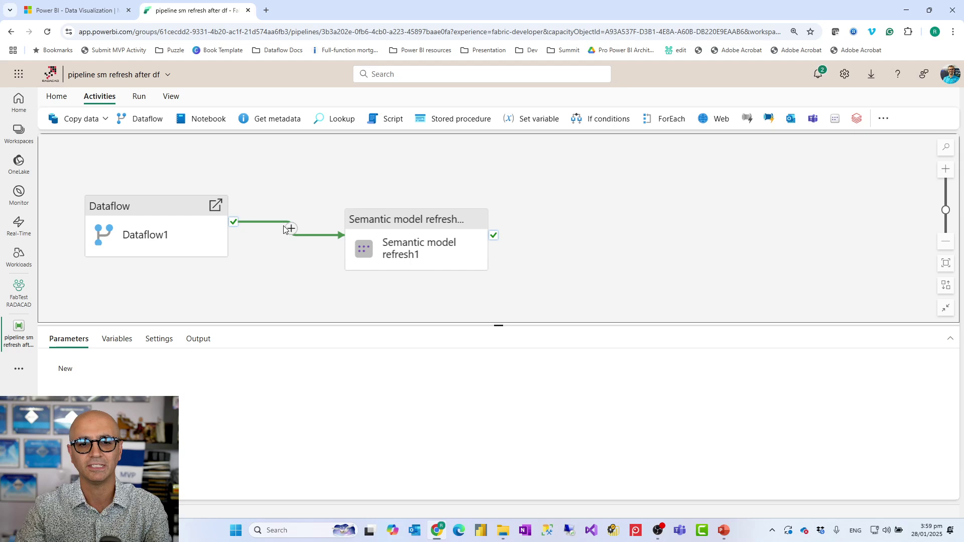
pyautogui.moveTo(415, 227)
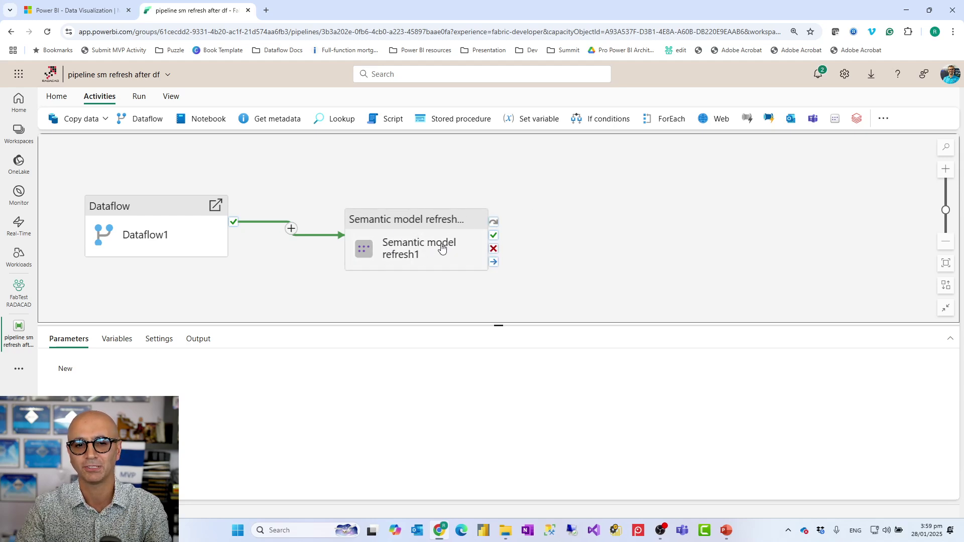